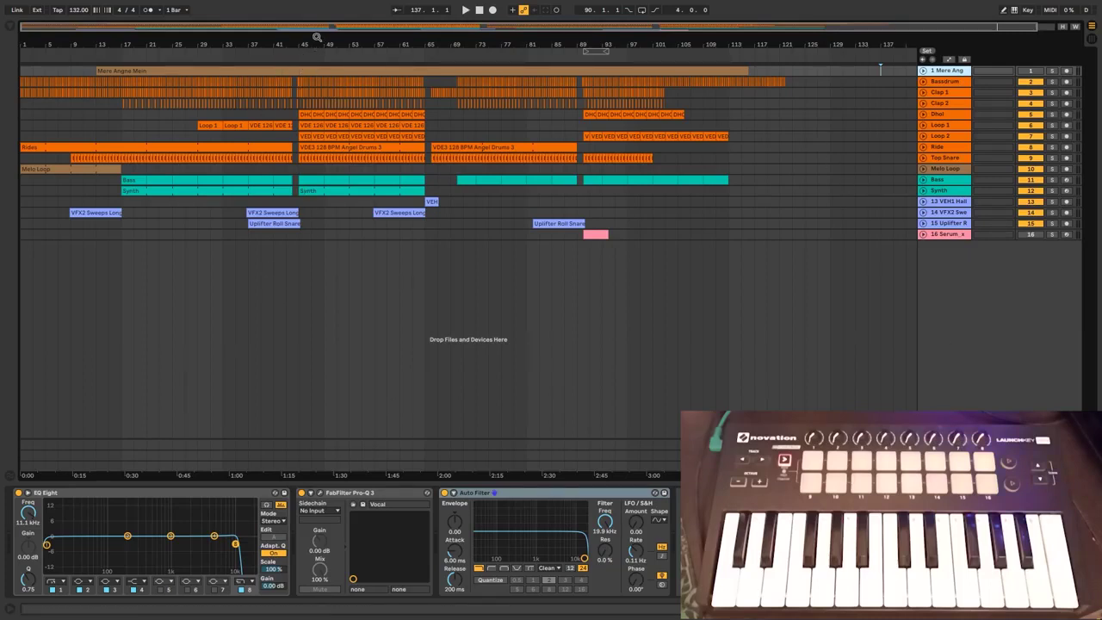
Loop bars 45–53 of the arrangement and audition the drop once before stopping
drag(324, 48, 187, 59)
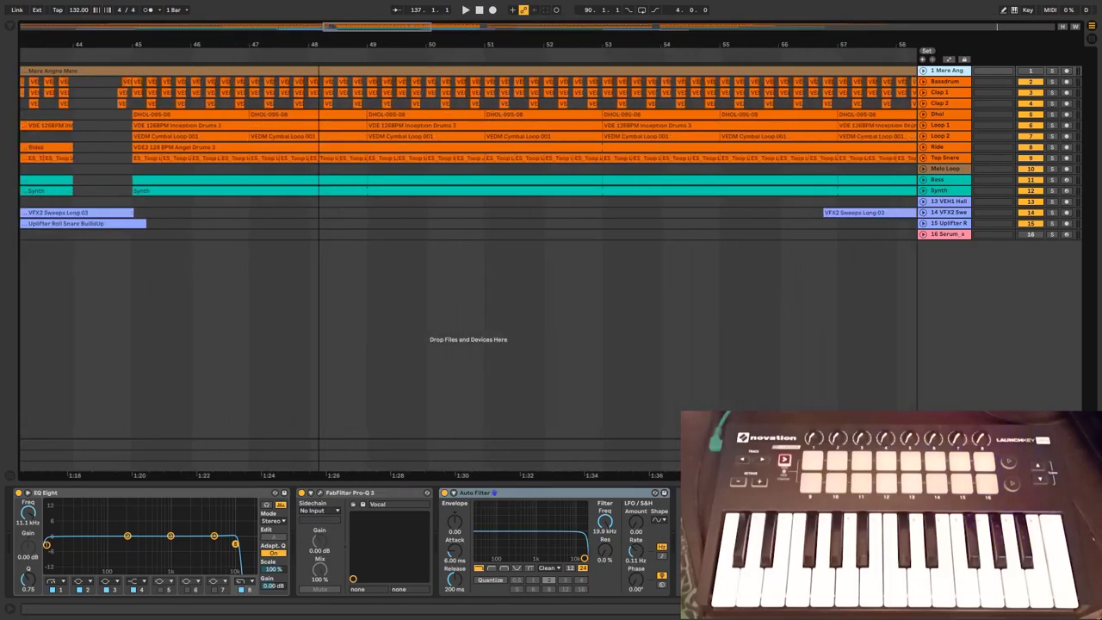
drag(178, 202, 534, 207)
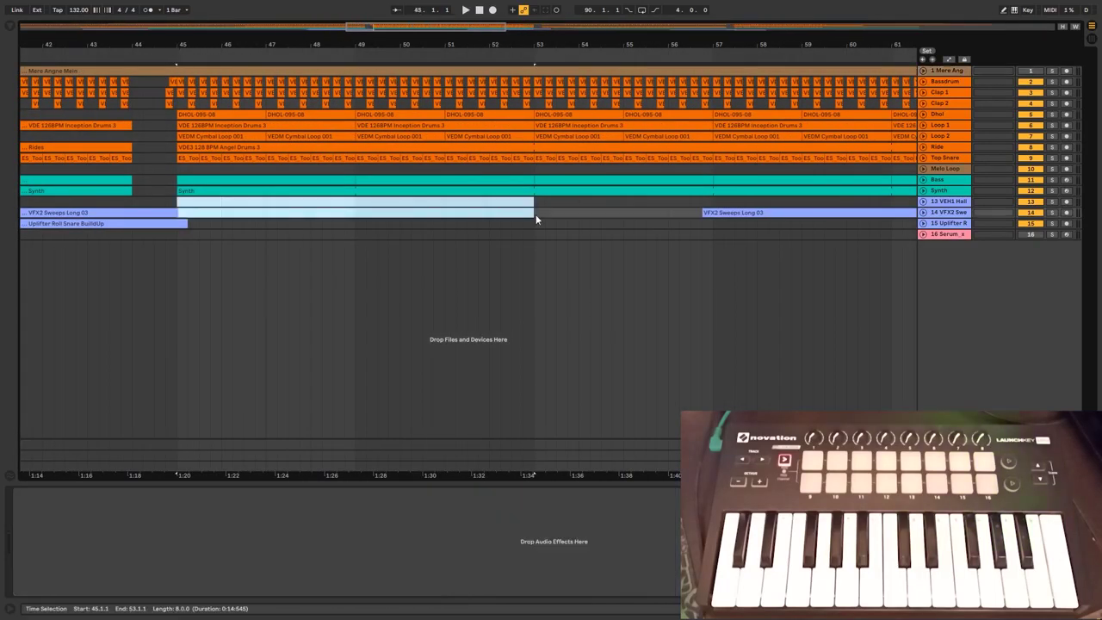
key(ctrl+l)
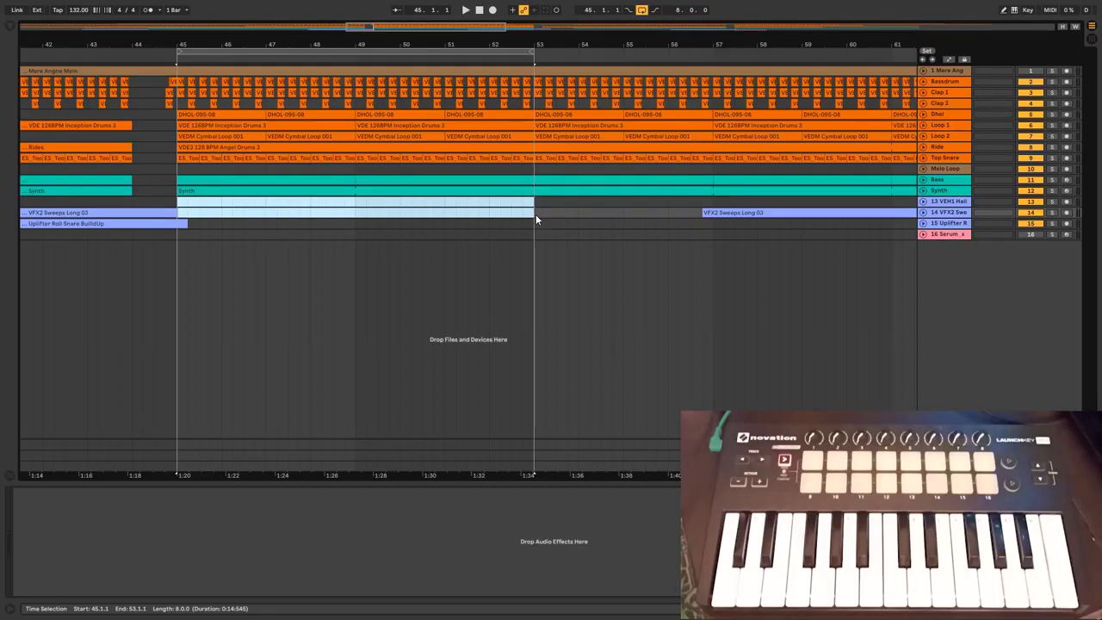
click(464, 11)
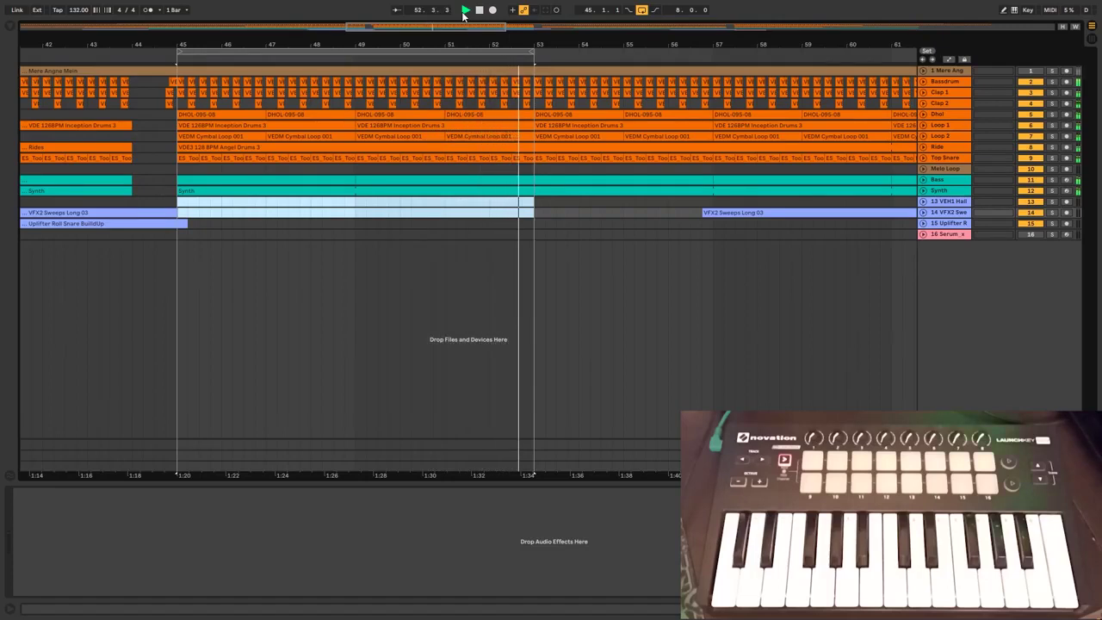
click(464, 10)
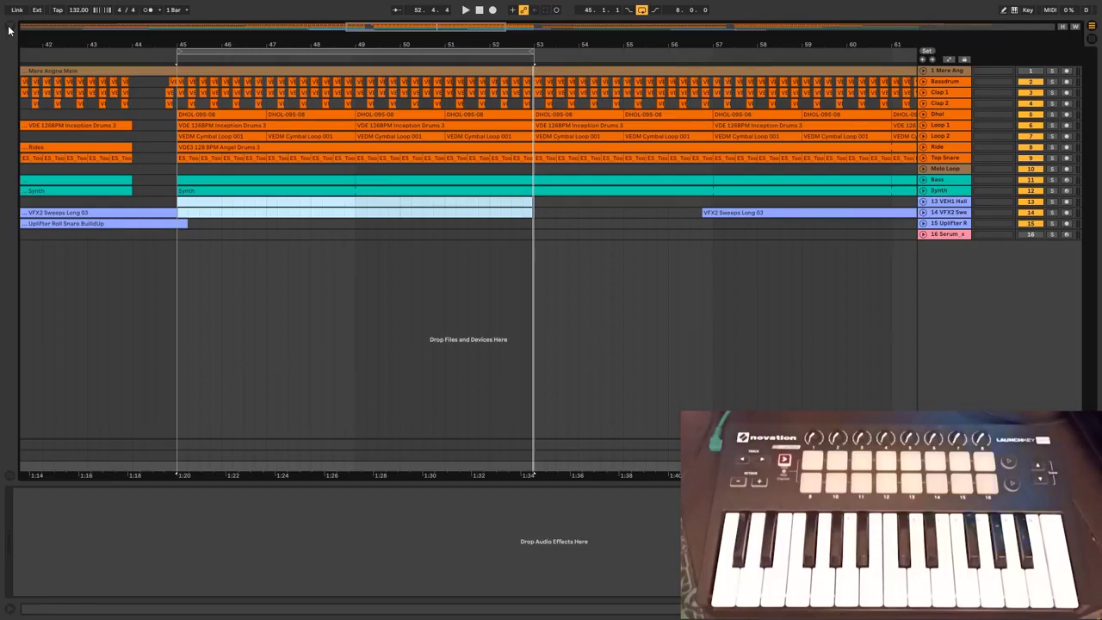
Add an Auto Filter from the audio effects browser to the master chain
click(8, 29)
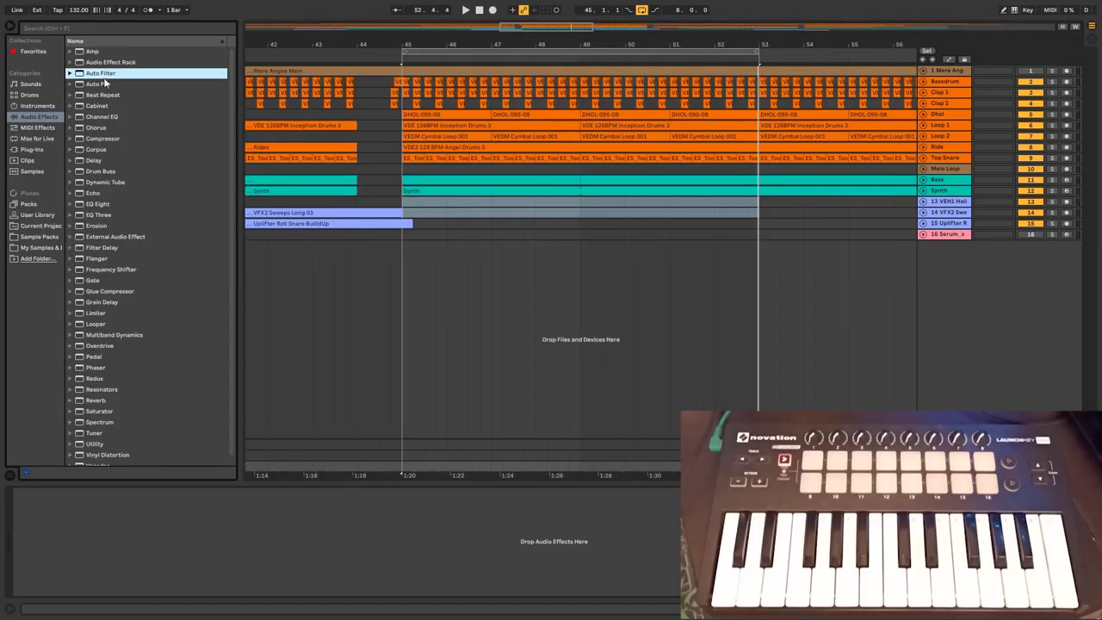
drag(106, 77, 747, 382)
key(Return)
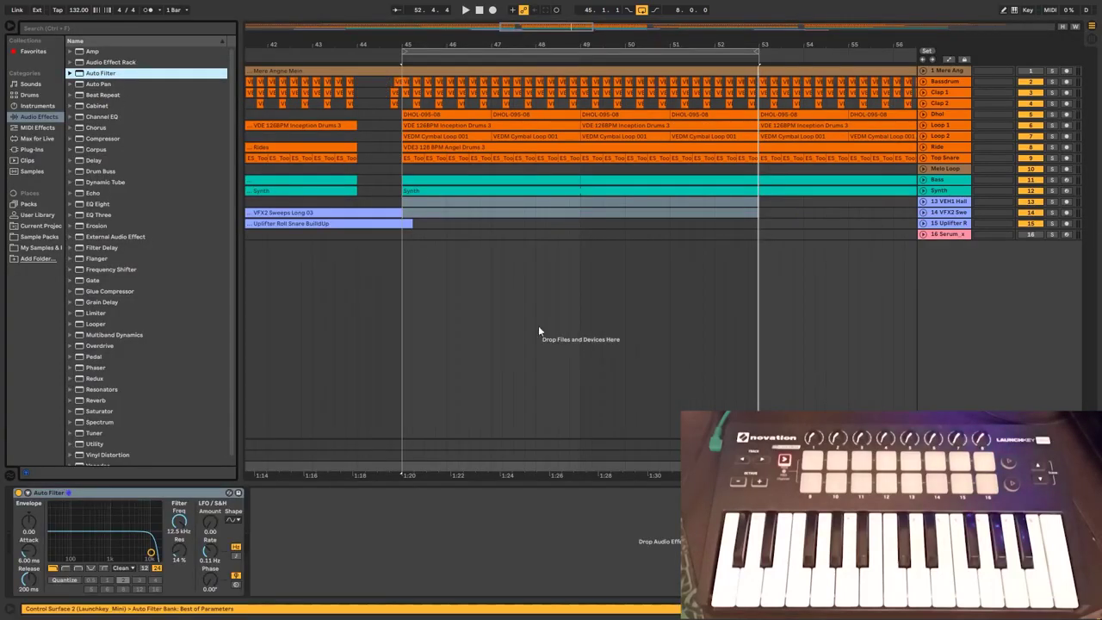
Add a second high-pass Auto Filter and raise the first filter's frequency to 18.9 kHz
drag(101, 75, 300, 539)
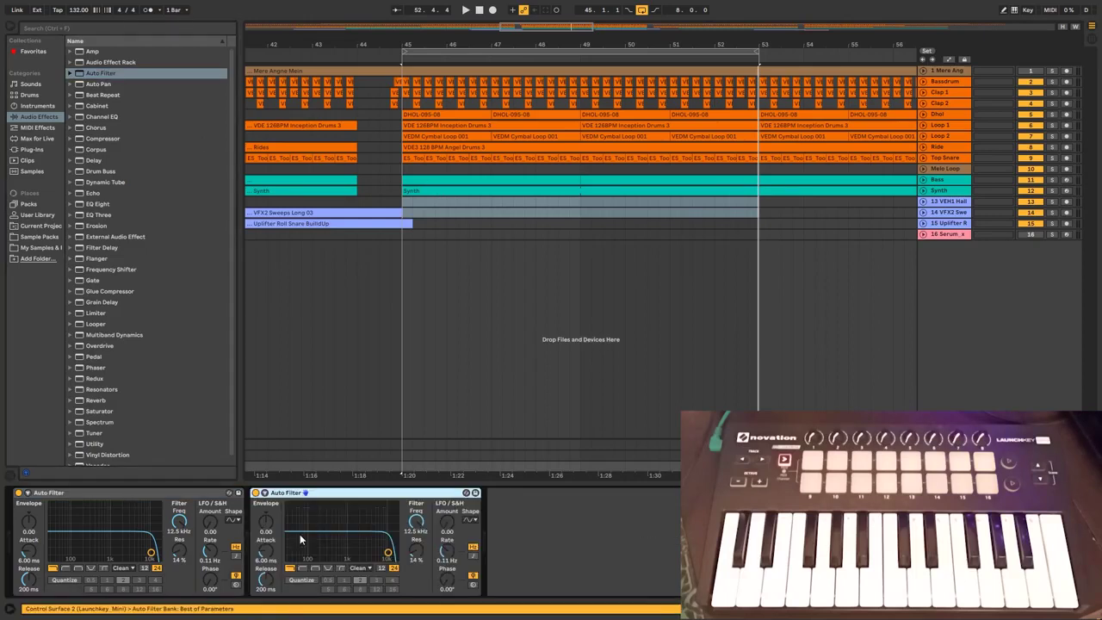
click(3, 41)
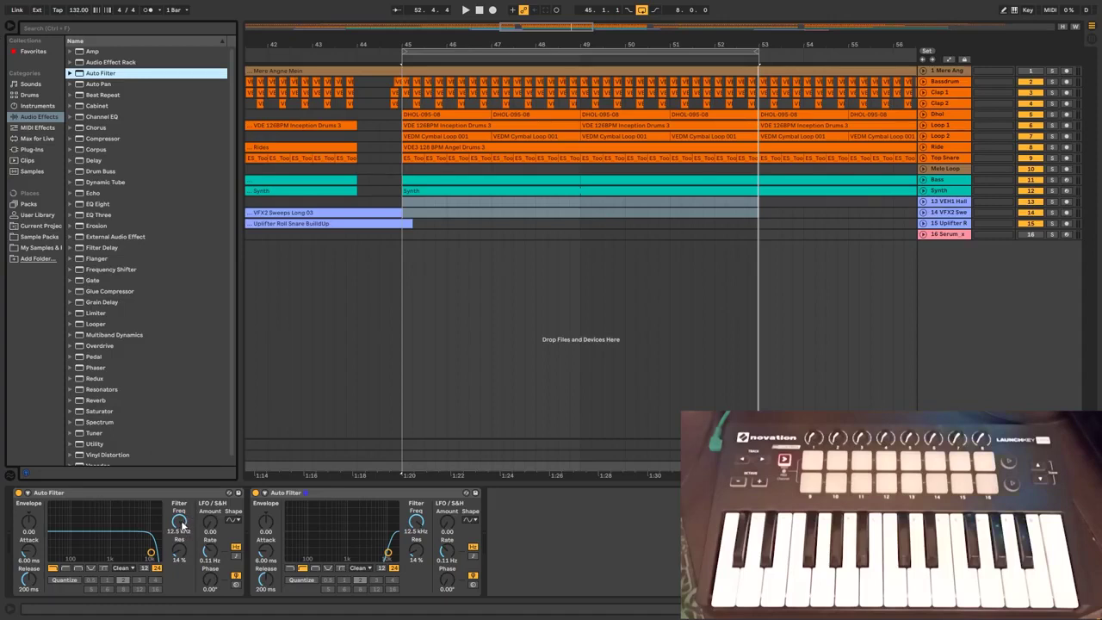
drag(181, 526, 180, 503)
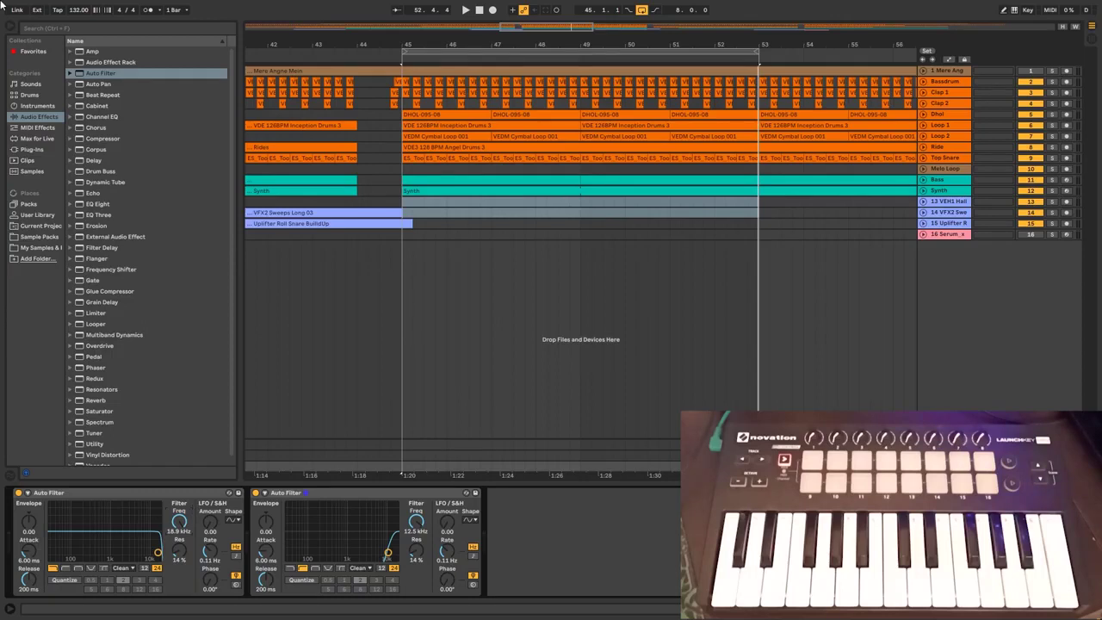
Map Launchkey CCs 21 and 22 to the two Auto Filter Freq knobs in MIDI map mode
key(ctrl+m)
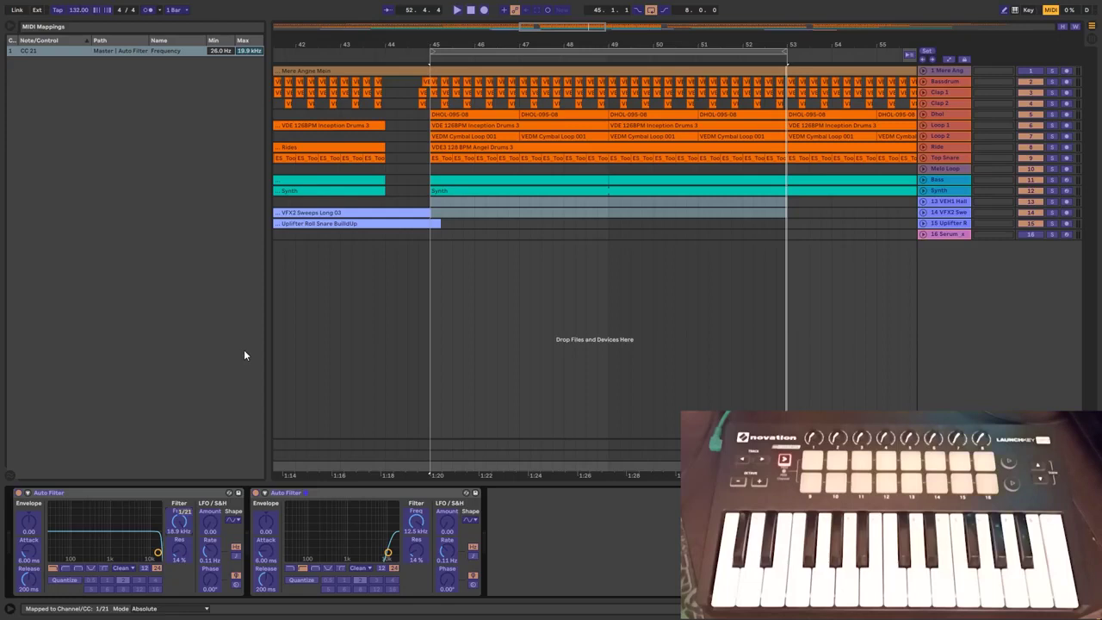
click(419, 525)
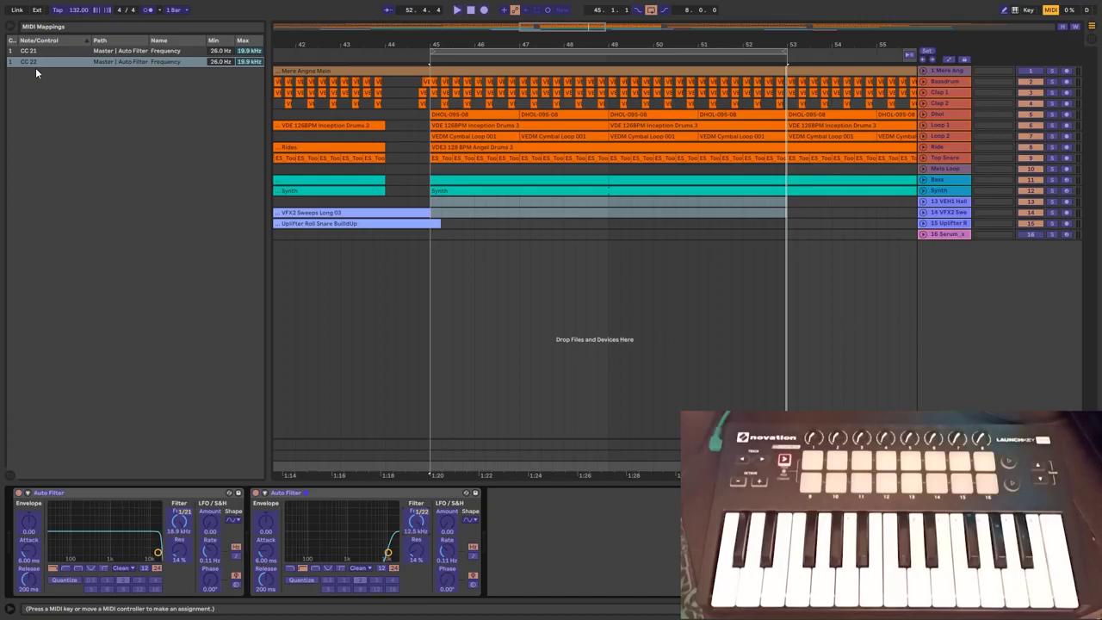
key(ctrl+m)
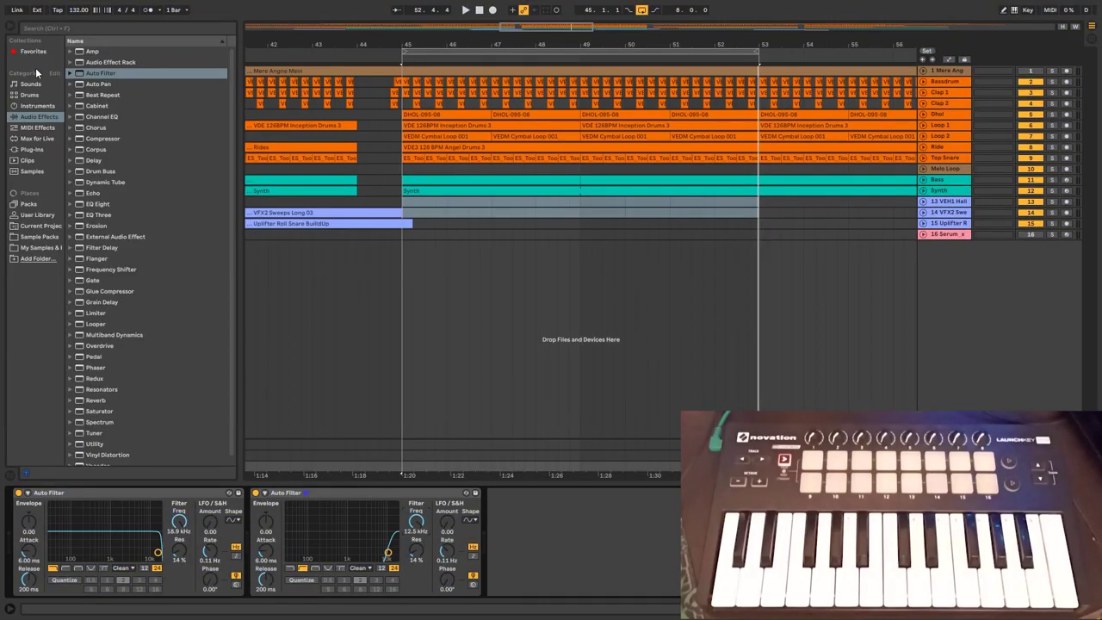
Play the loop from bar 45 and sweep the filters, leaving the high-pass at 26 Hz
key(space)
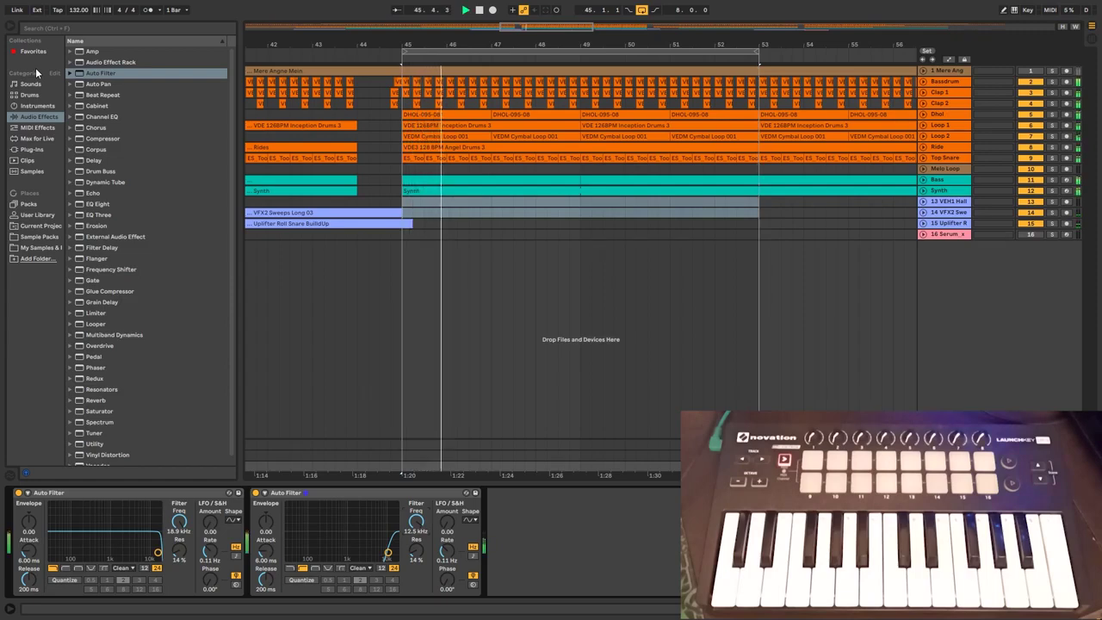
key(space)
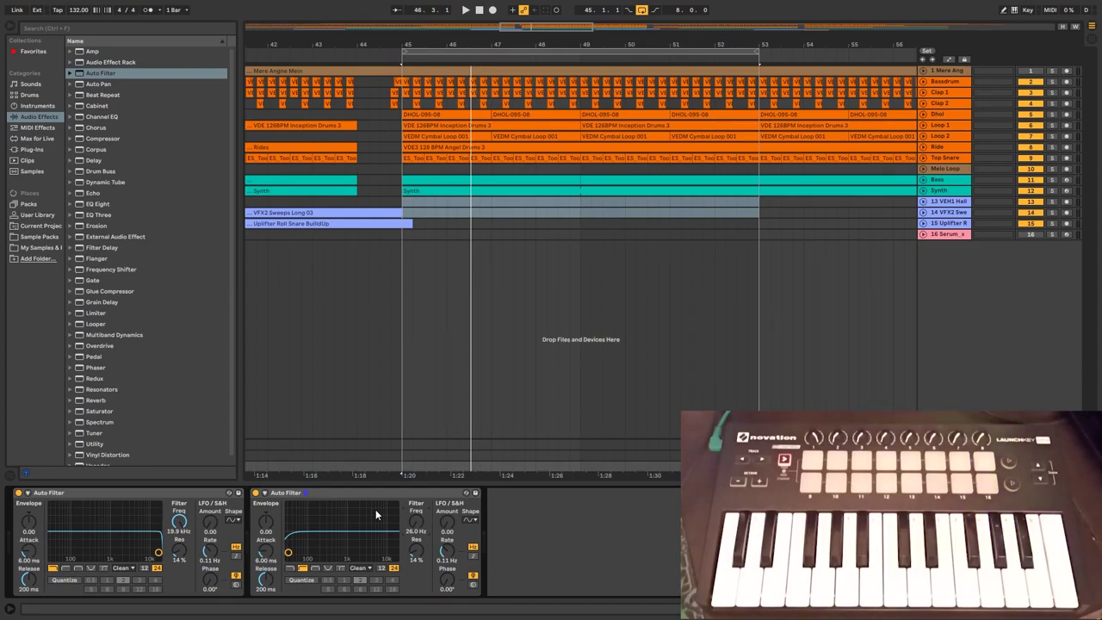
key(space)
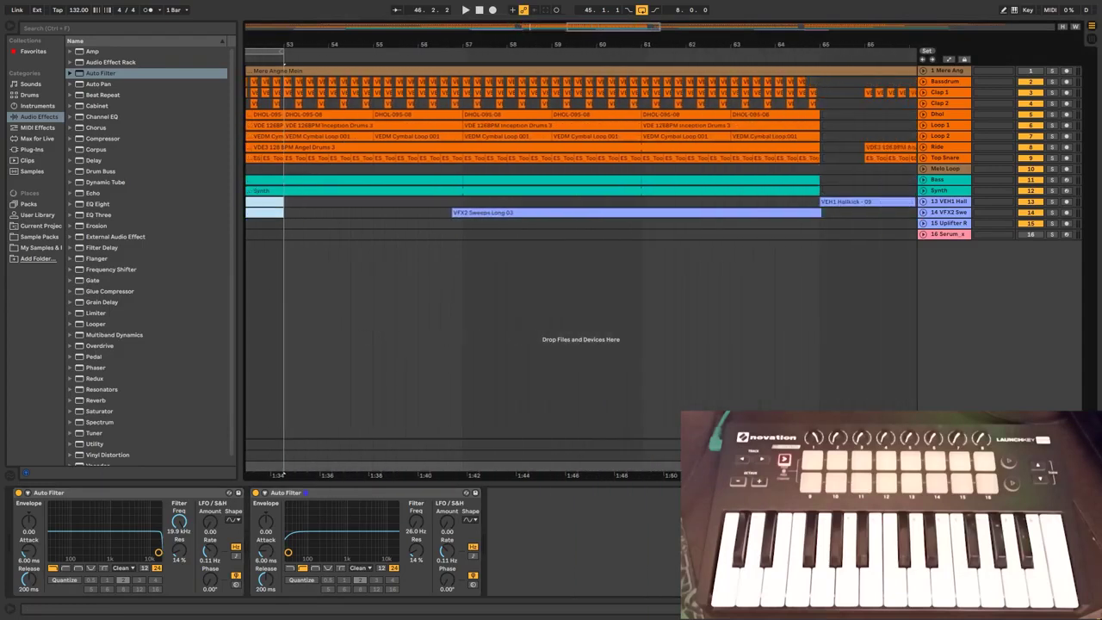
Unfold and solo Serum track 16 to show its chord notes
drag(540, 28, 690, 263)
click(723, 230)
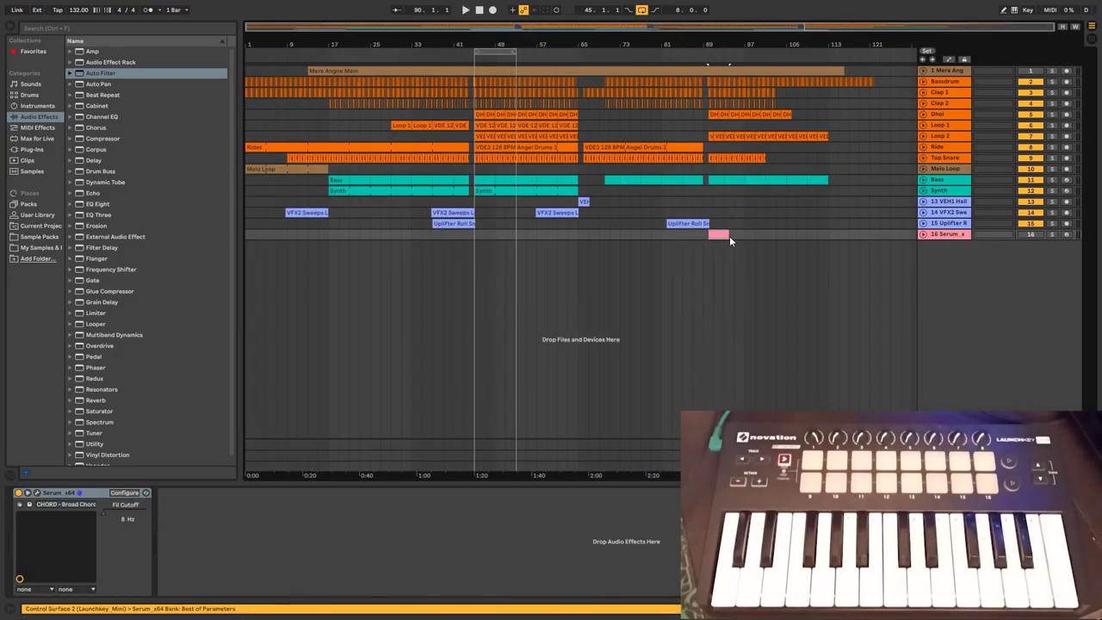
click(923, 235)
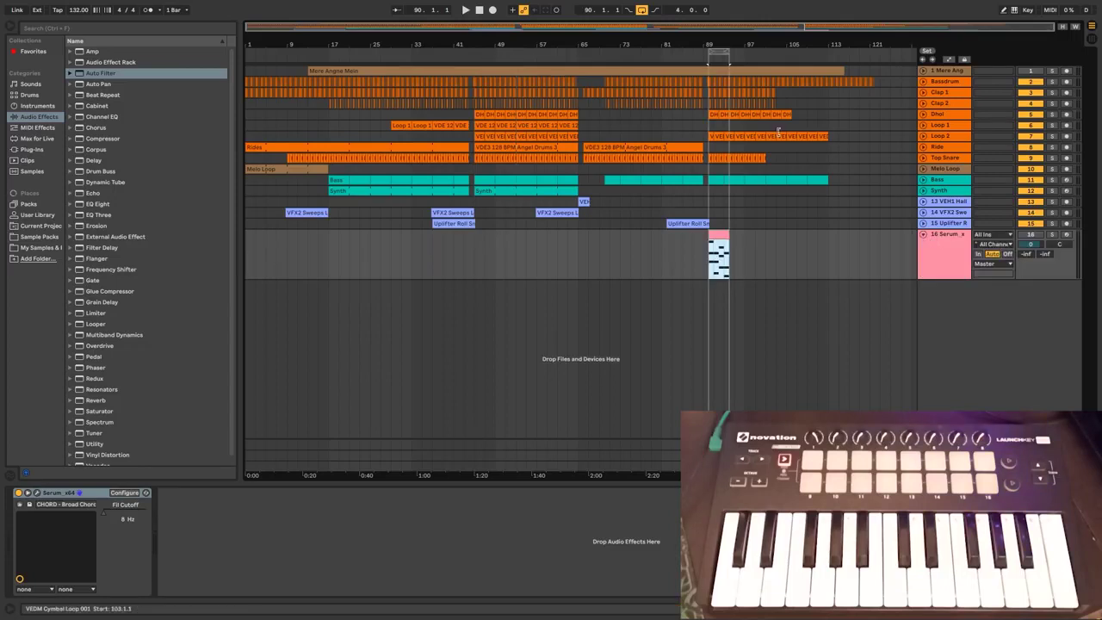
click(1053, 235)
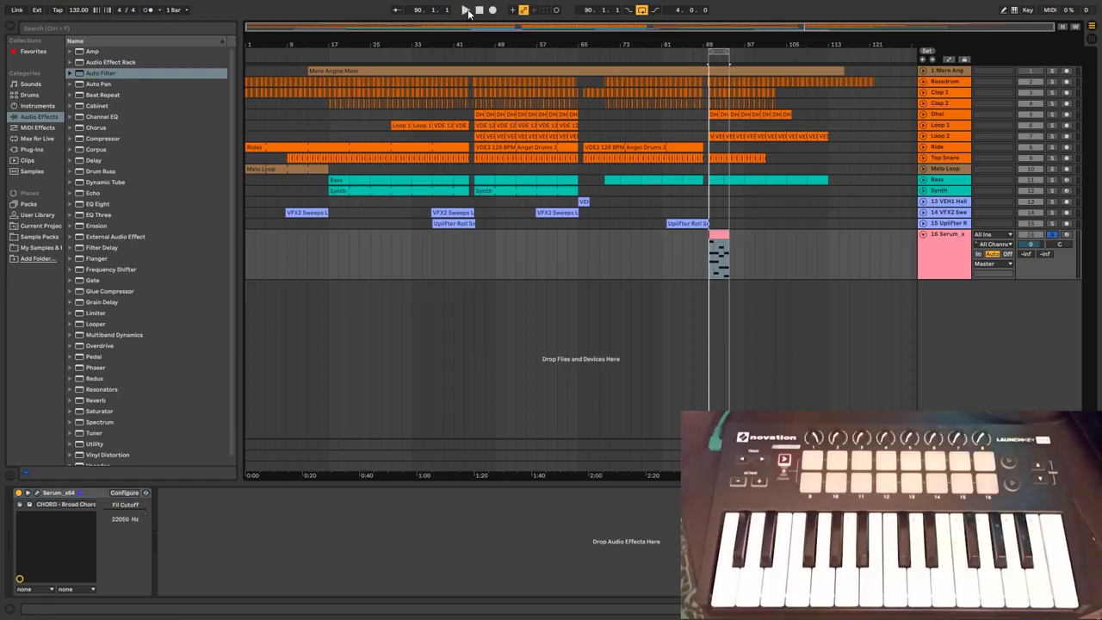
Open the Serum editor, play the chord section, and enable MIDI map mode
click(38, 504)
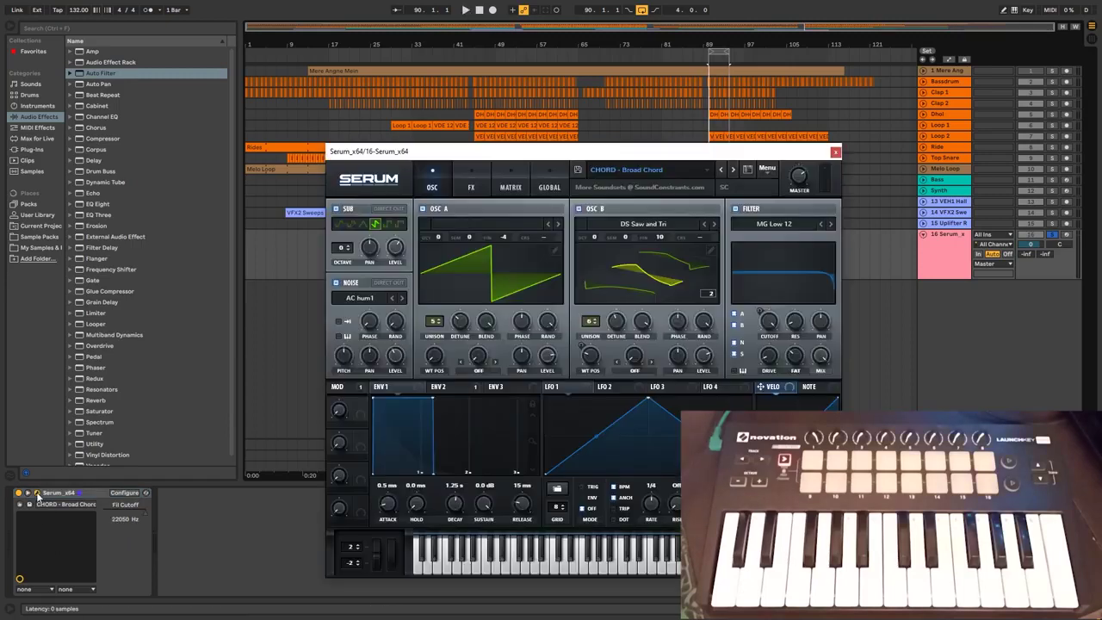
drag(507, 155, 470, 150)
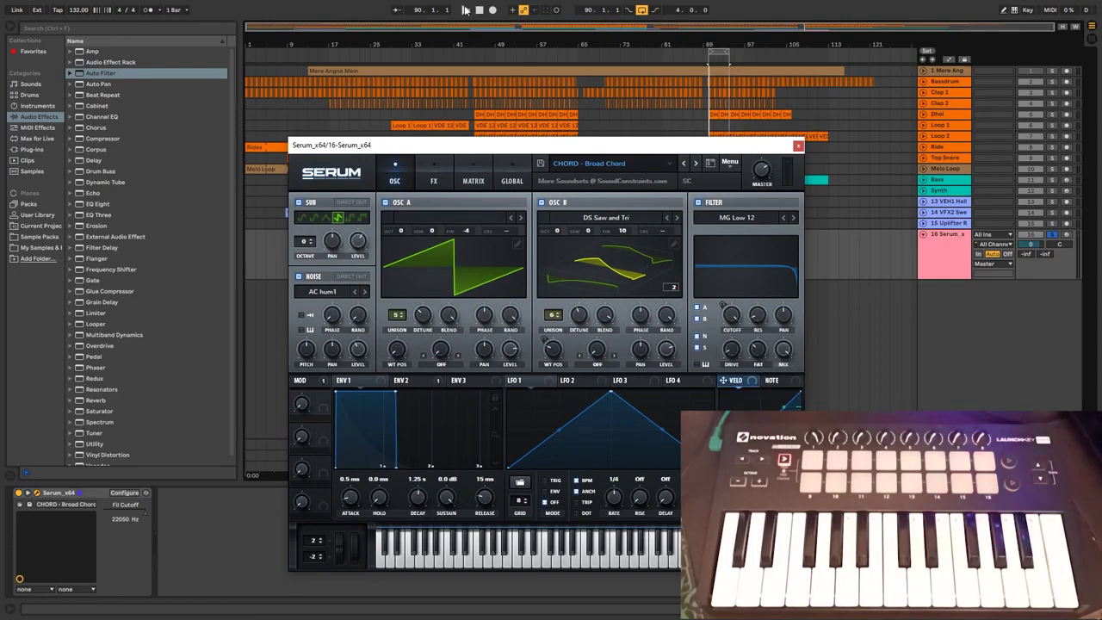
click(465, 10)
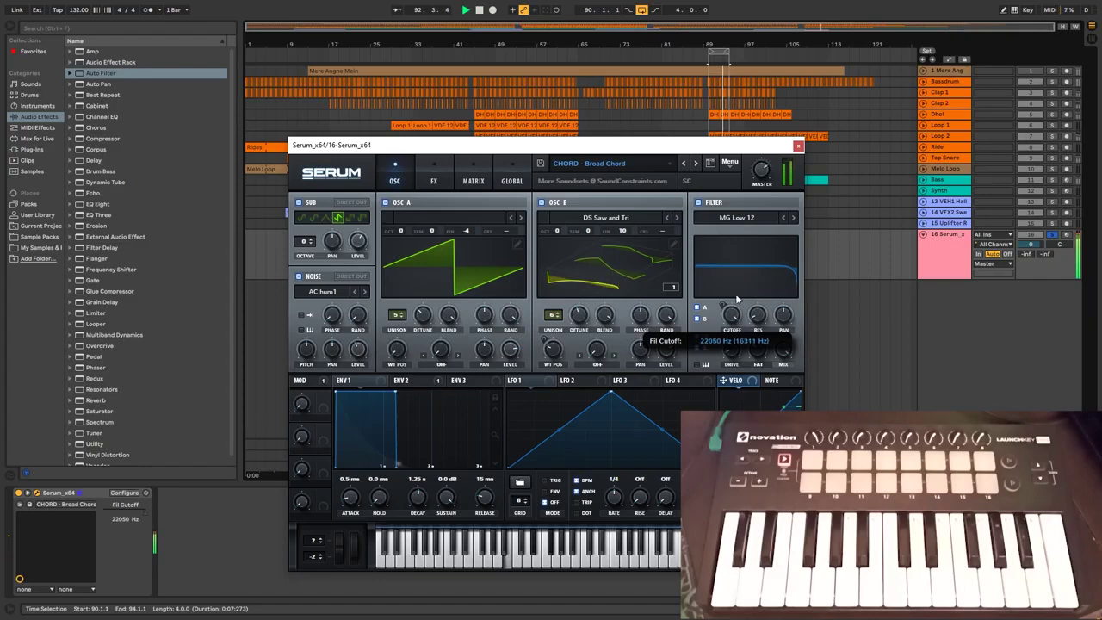
mouse_move(731, 315)
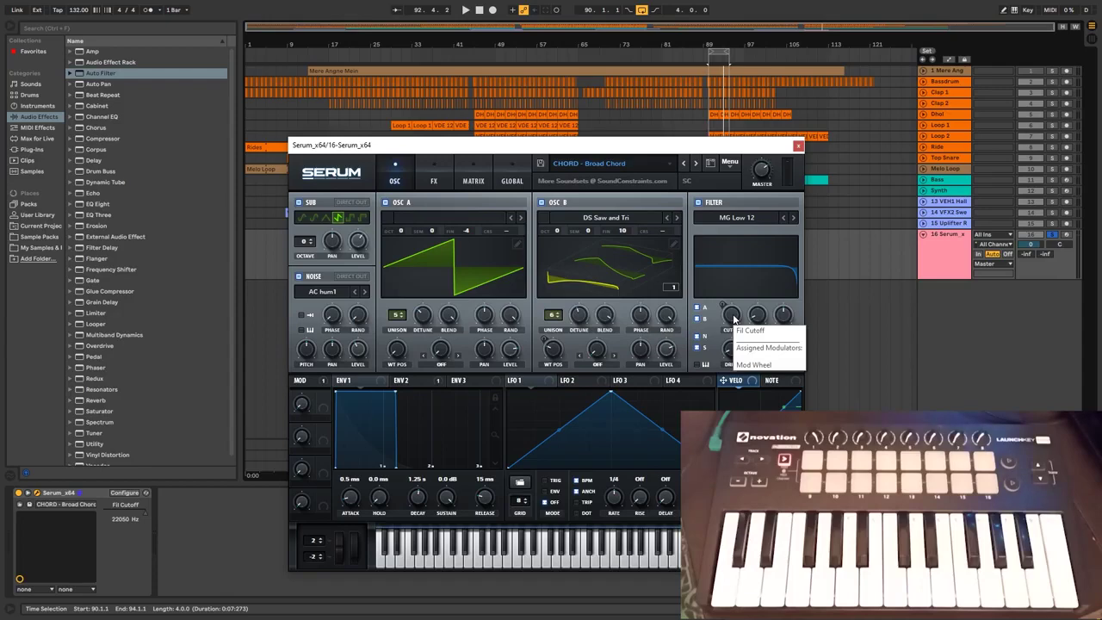
key(ctrl+m)
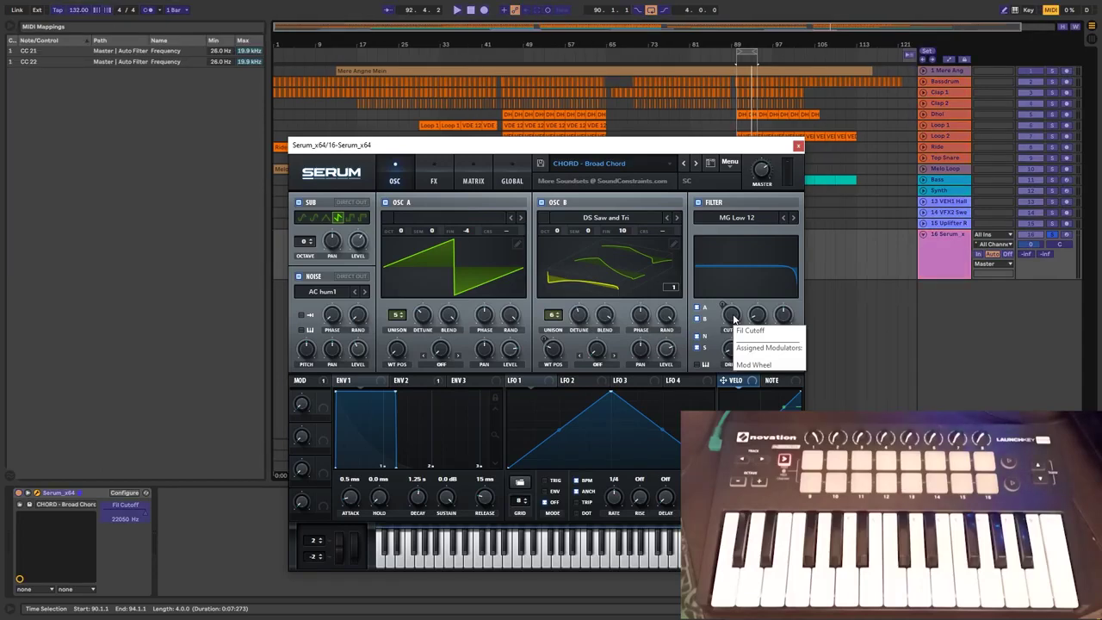
Assign CC 23 to Serum's Fil Cutoff and exit MIDI map mode
click(732, 317)
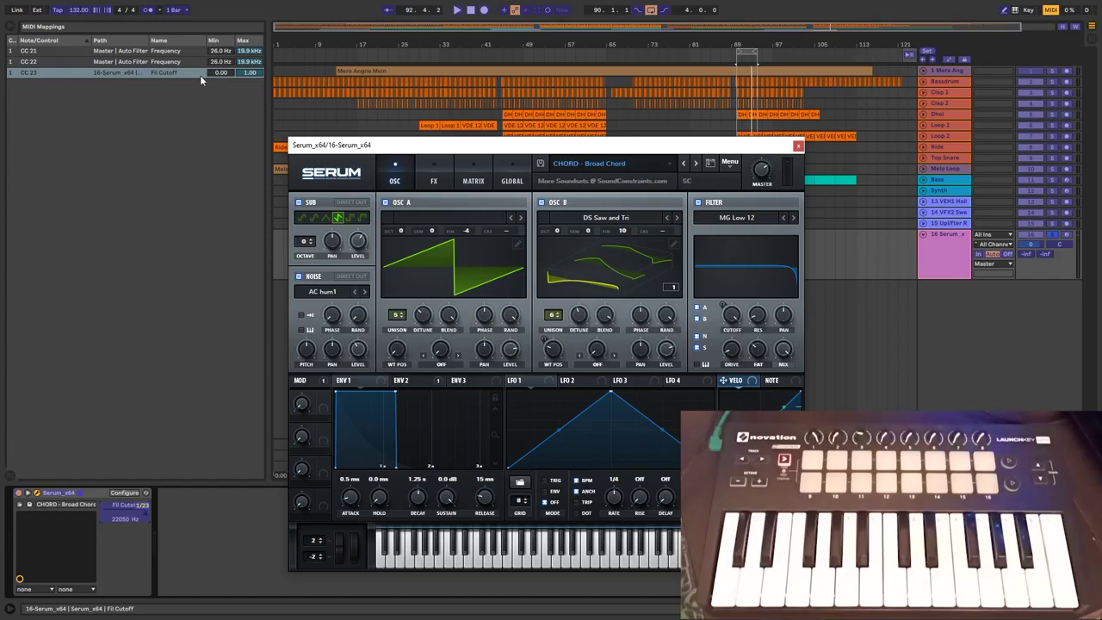
key(ctrl+m)
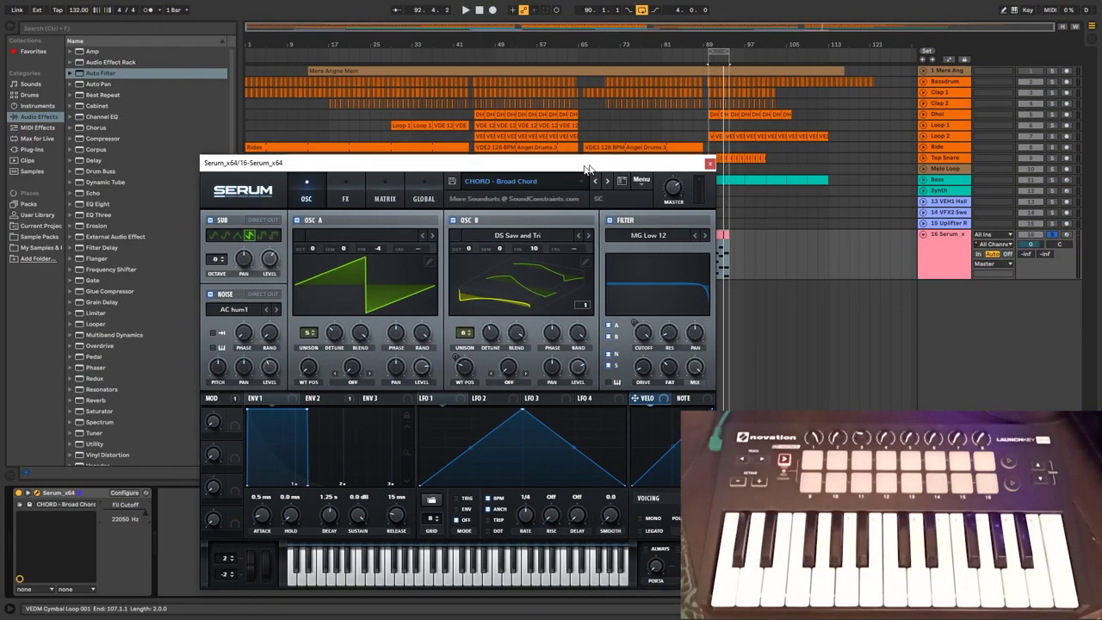
Play the Serum chords while sweeping the filter cutoff with the mapped knob, then stop
drag(680, 145, 456, 120)
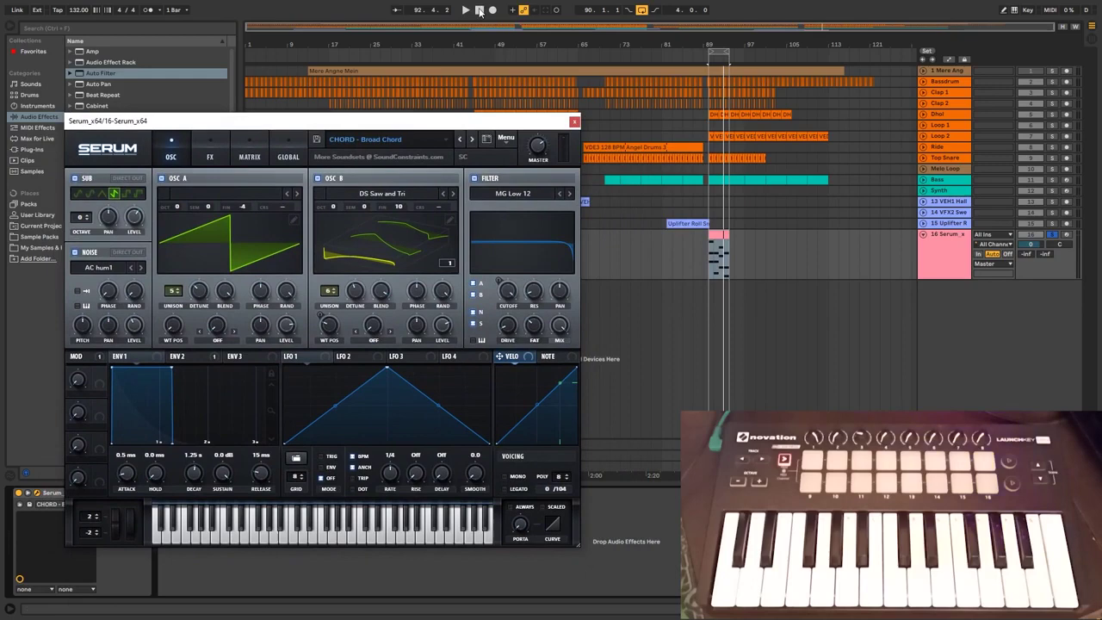
click(466, 10)
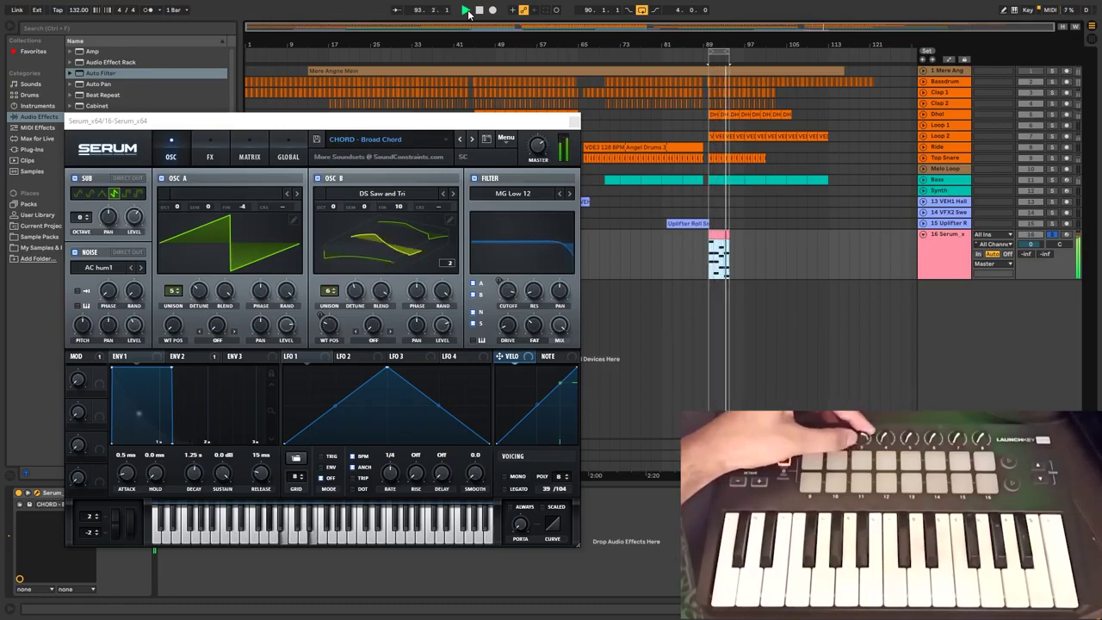
key(space)
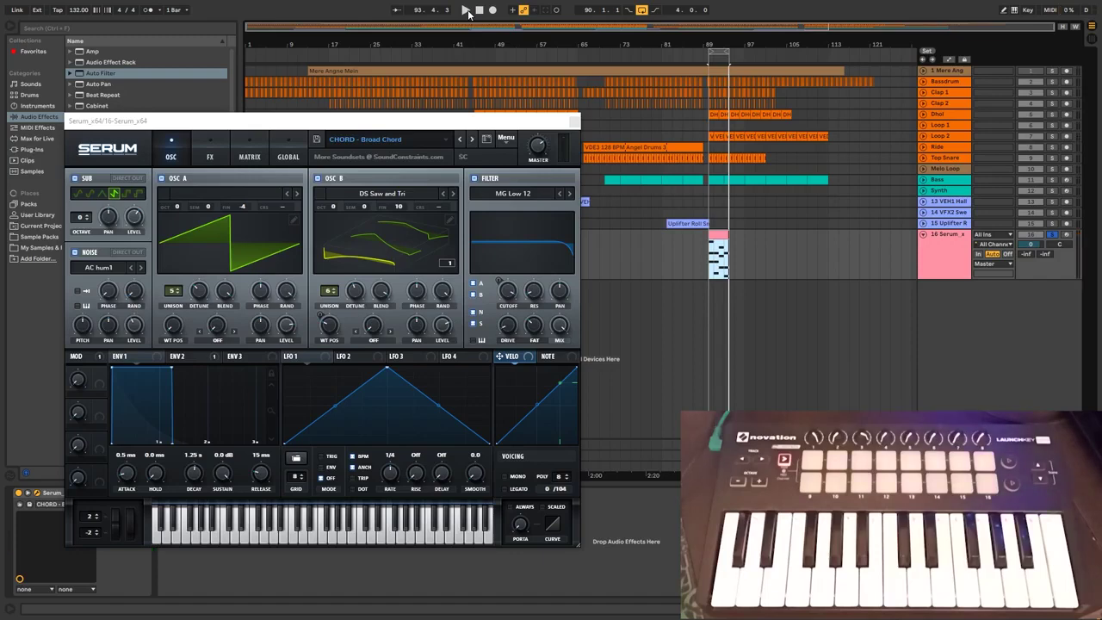